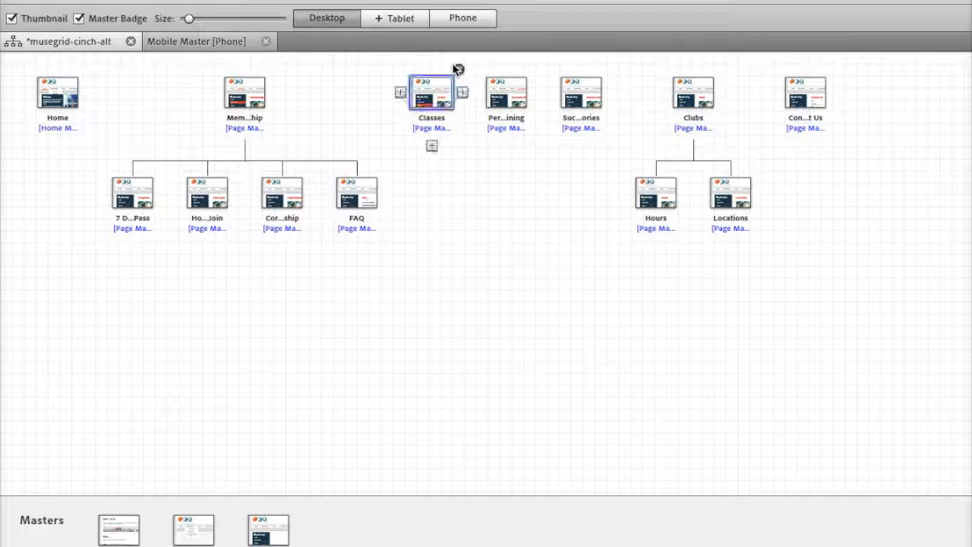
Step: Show the phone site plan and open its Mobile Master for viewing
click(460, 22)
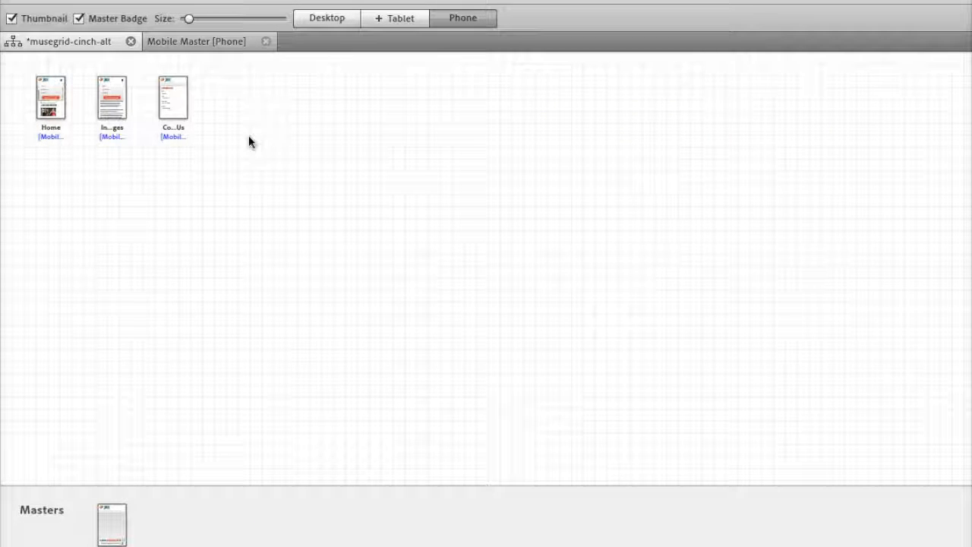
mouse_move(107, 532)
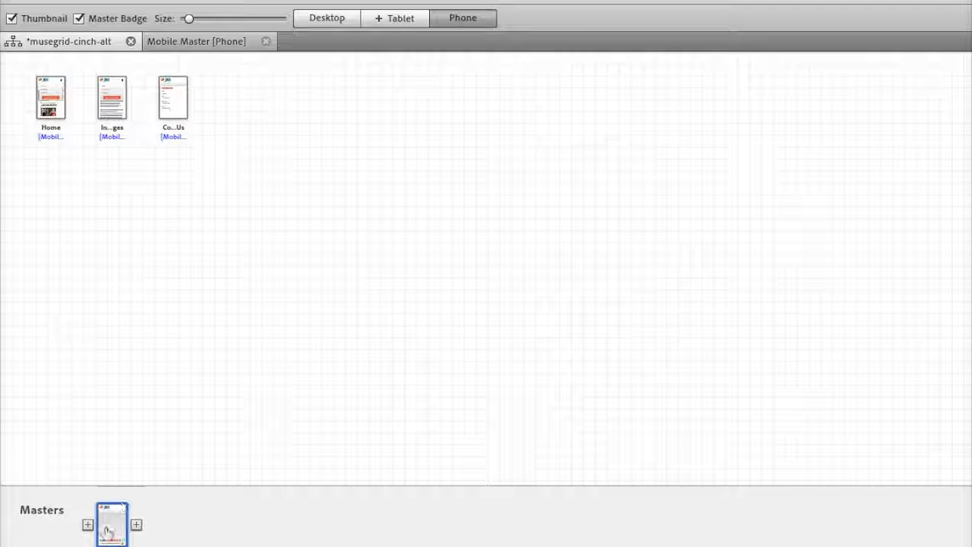
double_click(107, 533)
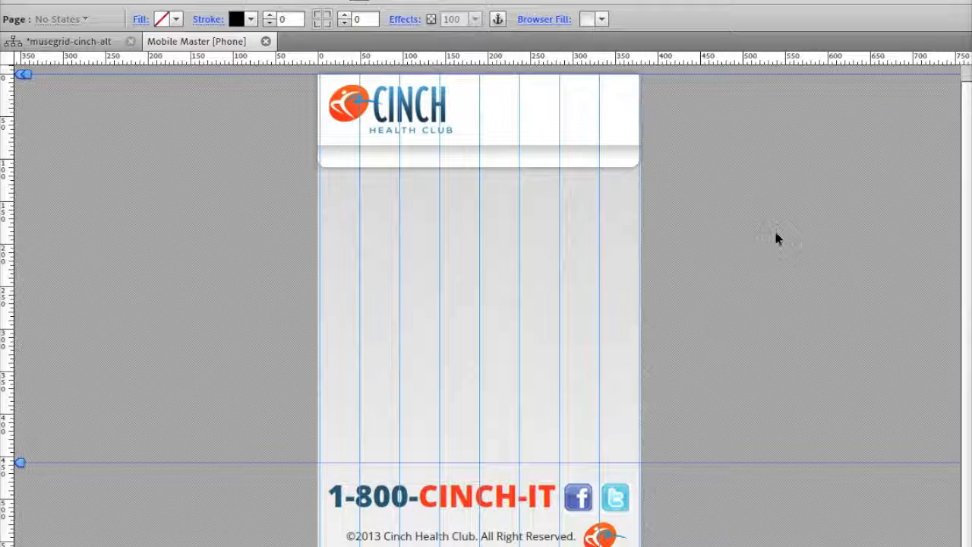
Step: Open the Home page from the desktop site plan and review its content down to the footer links
click(83, 47)
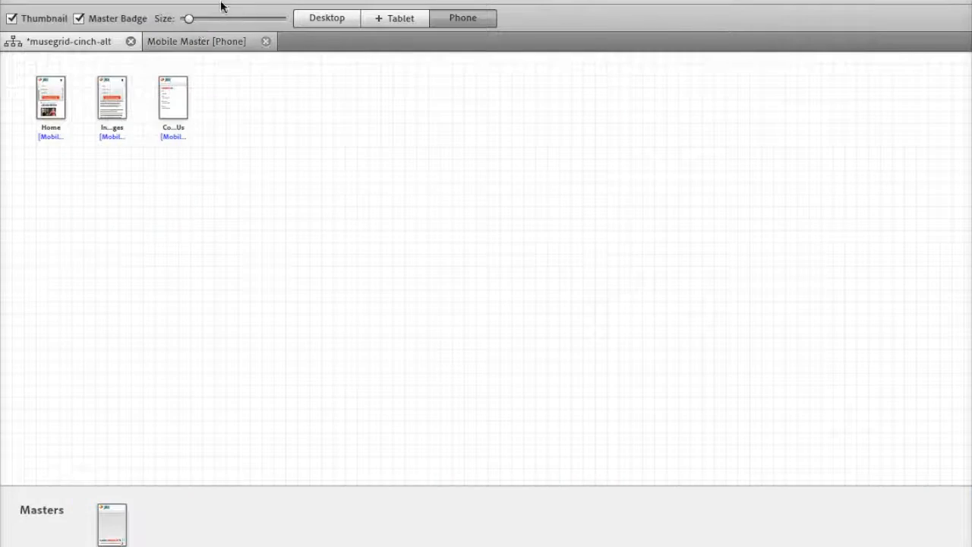
click(307, 16)
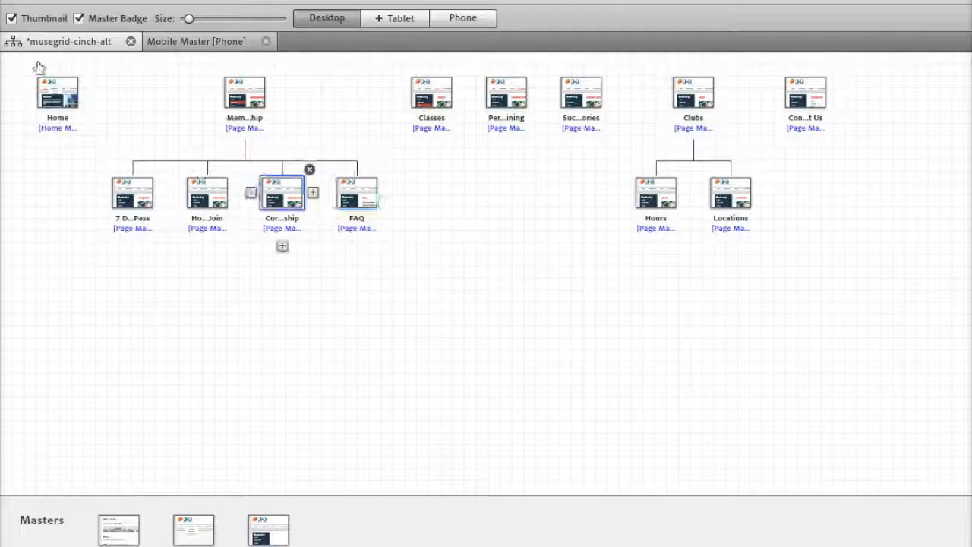
double_click(58, 95)
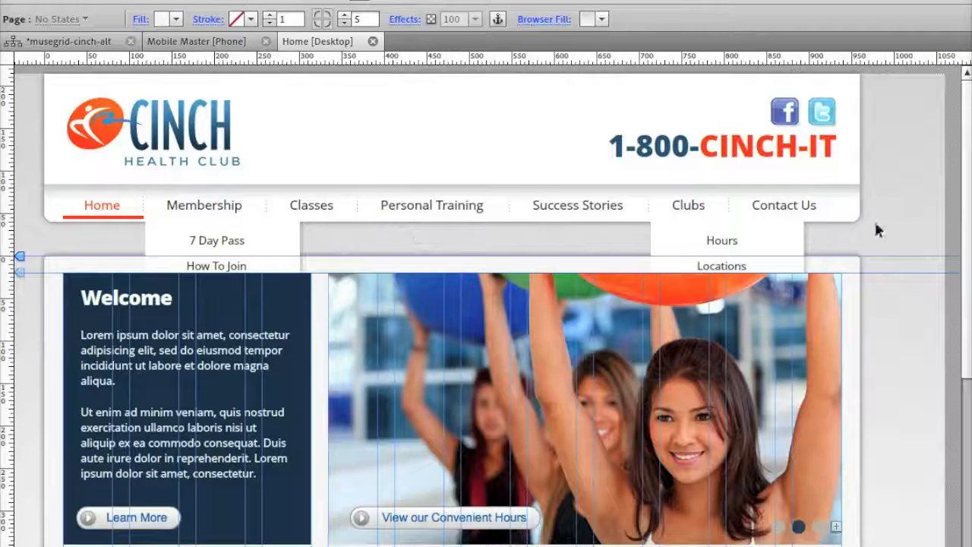
scroll(893, 239, down, 8)
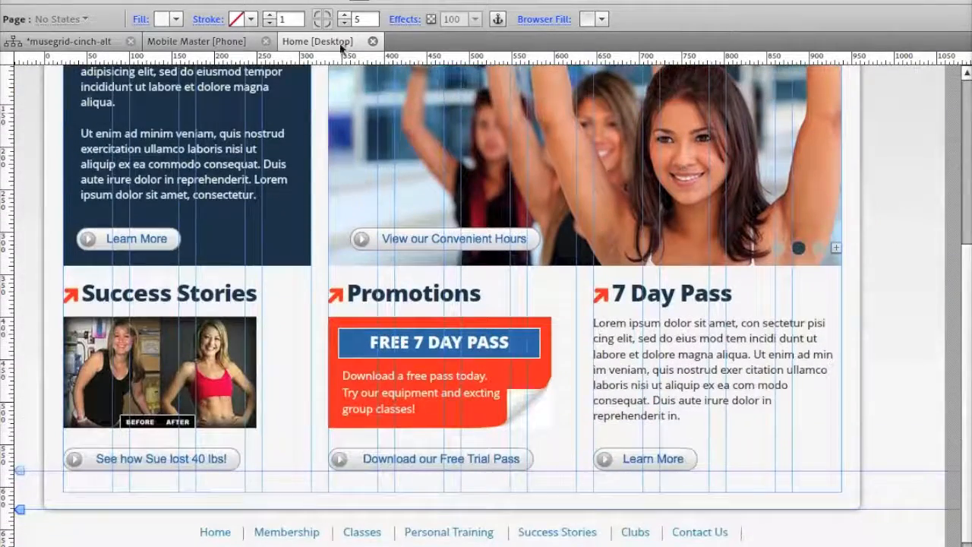
Step: Look at the Mobile Master again and open the Home page from the phone site plan
click(176, 42)
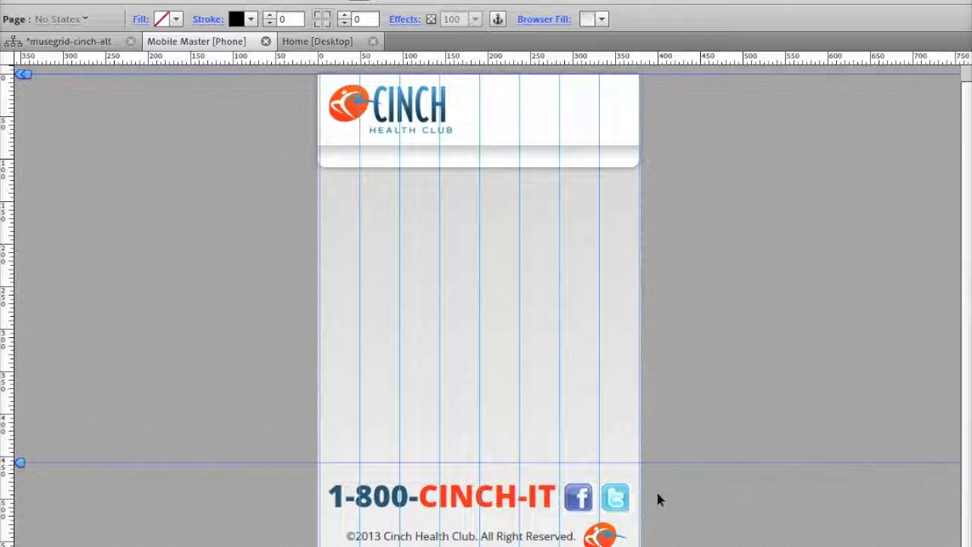
click(61, 44)
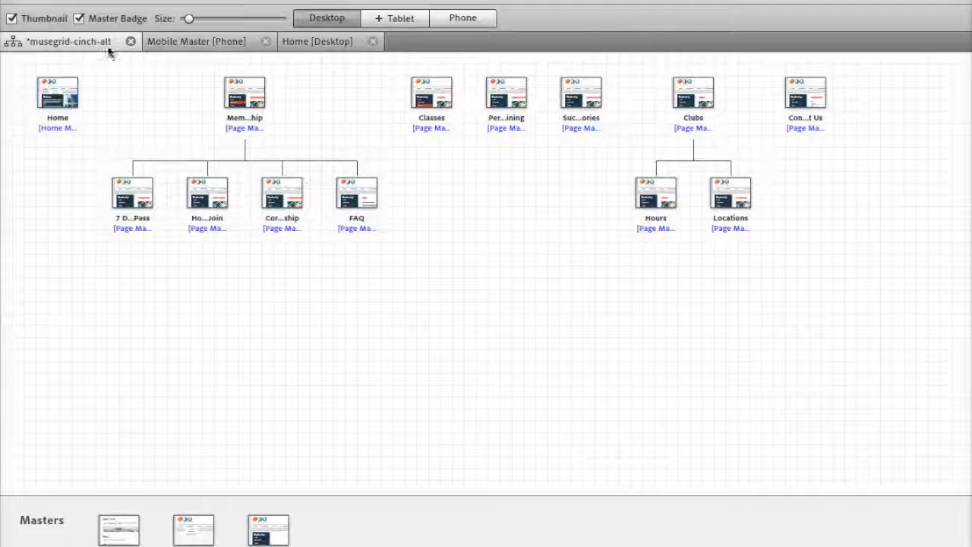
click(458, 19)
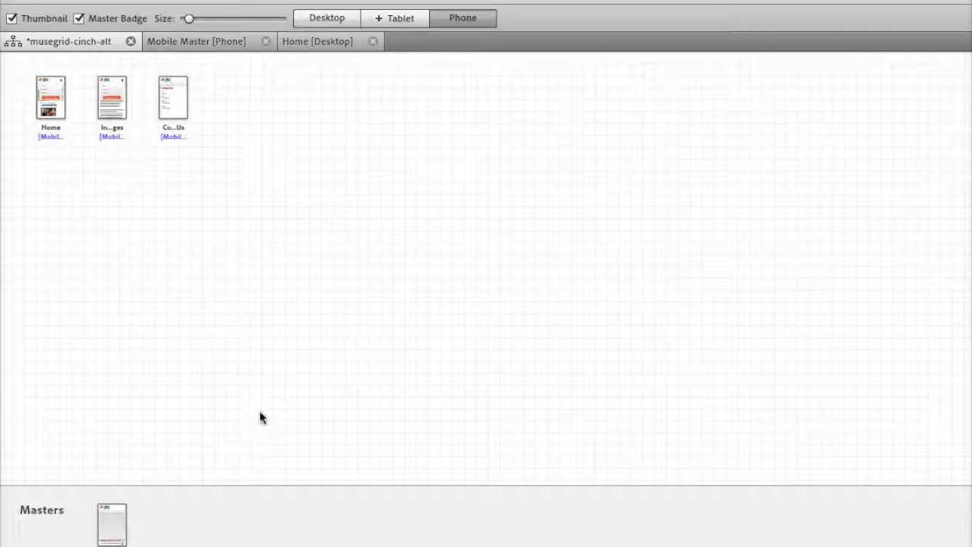
mouse_move(110, 537)
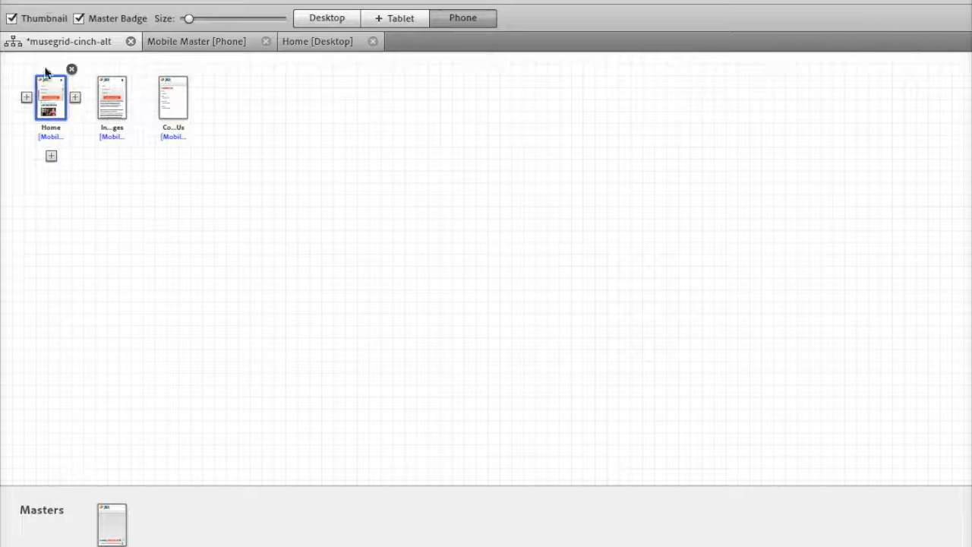
double_click(48, 99)
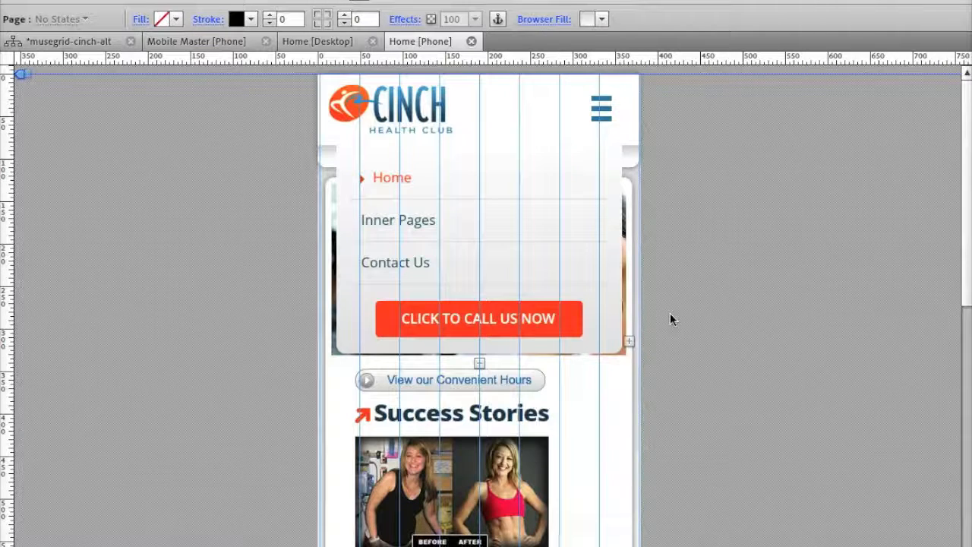
Step: Cut the accordion menu from the phone Home page
click(580, 183)
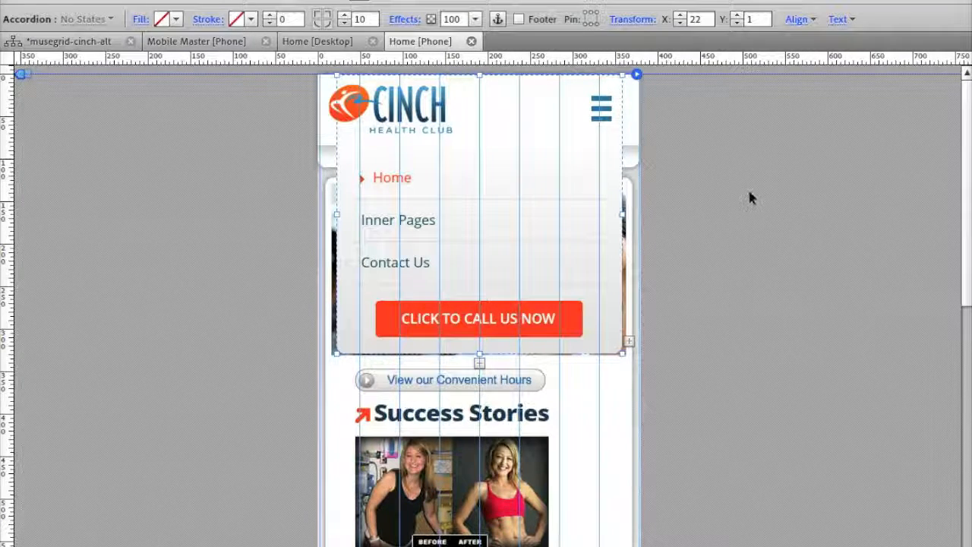
click(629, 176)
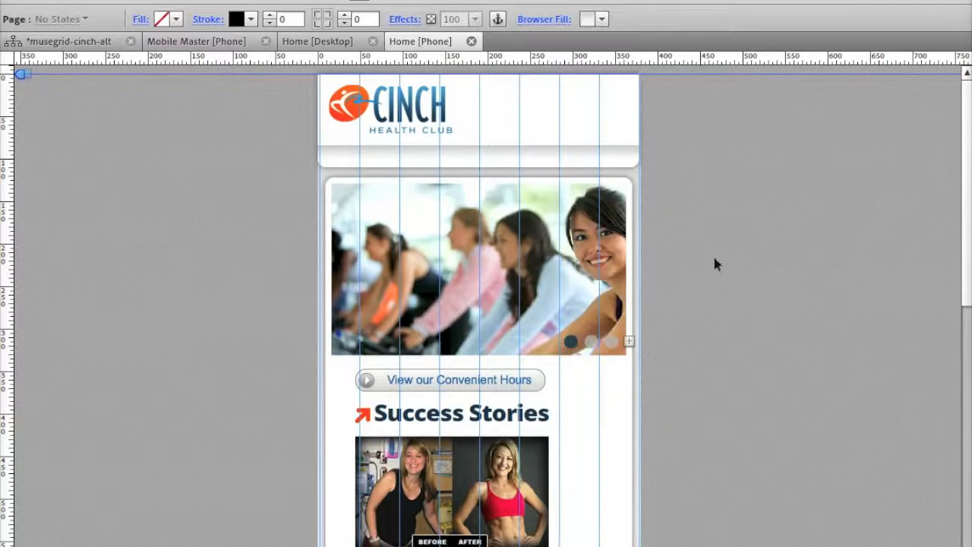
Step: Examine the phone Home page's slideshow and stacked sections, comparing them with the matching columns on the desktop Home page
click(525, 255)
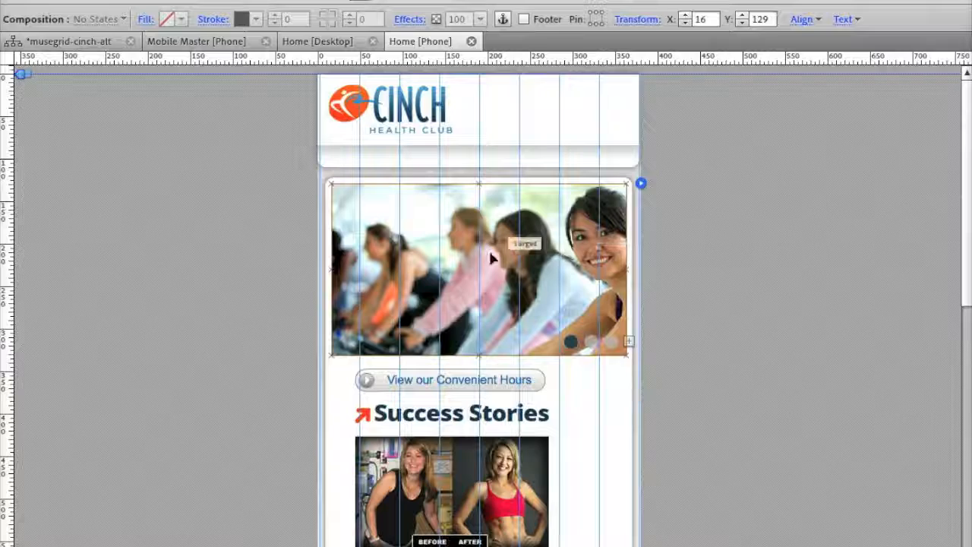
scroll(732, 270, down, 2)
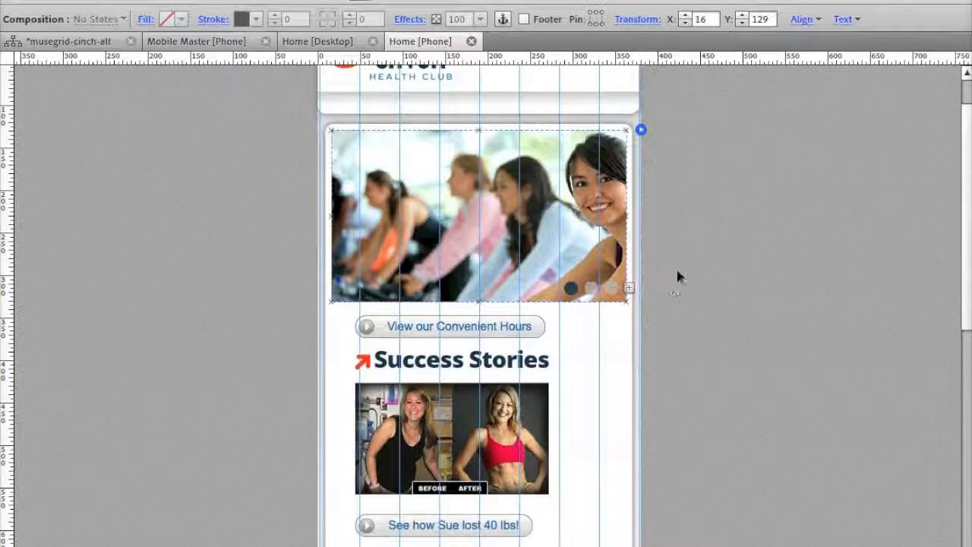
scroll(677, 275, down, 1)
scroll(676, 272, down, 3)
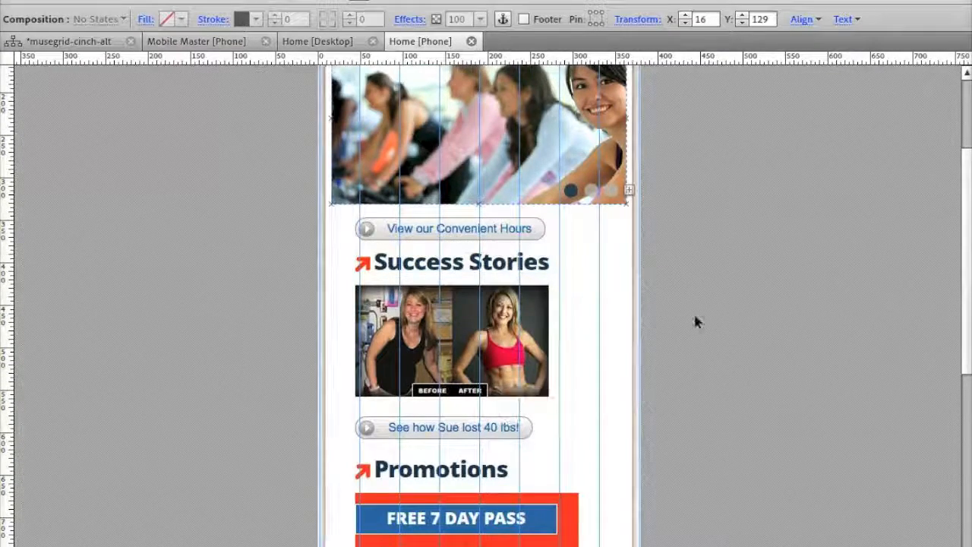
scroll(694, 311, down, 12)
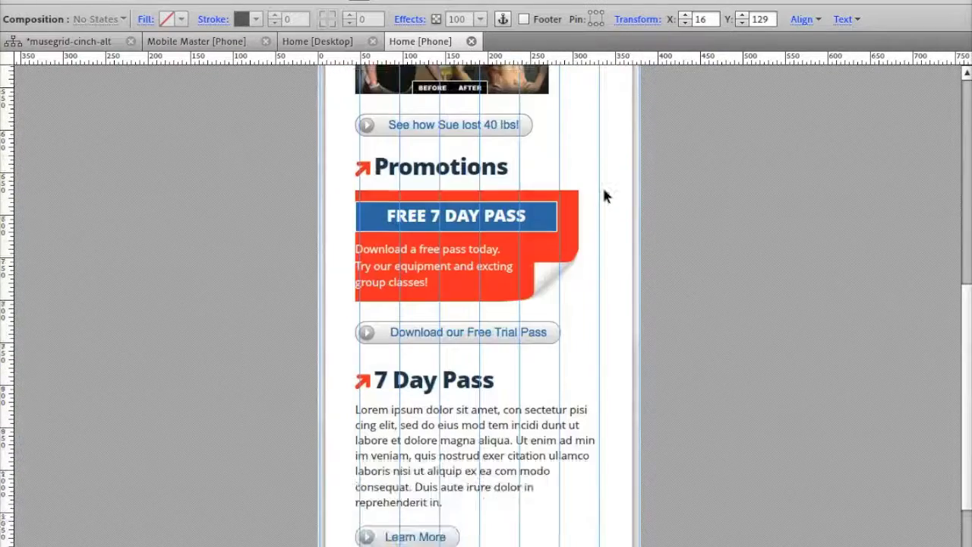
click(295, 41)
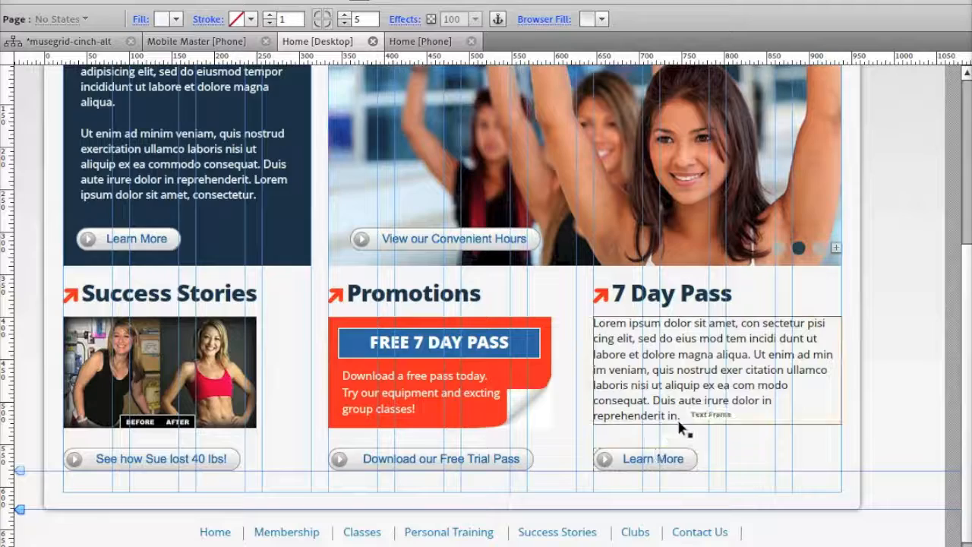
click(409, 41)
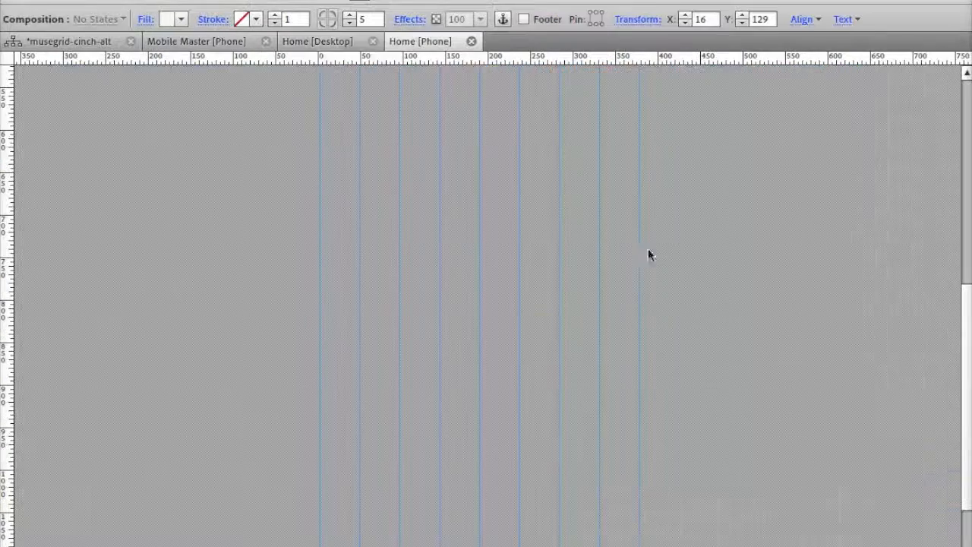
Step: Paste the accordion menu back in place over the header of the phone Home page
scroll(641, 260, up, 10)
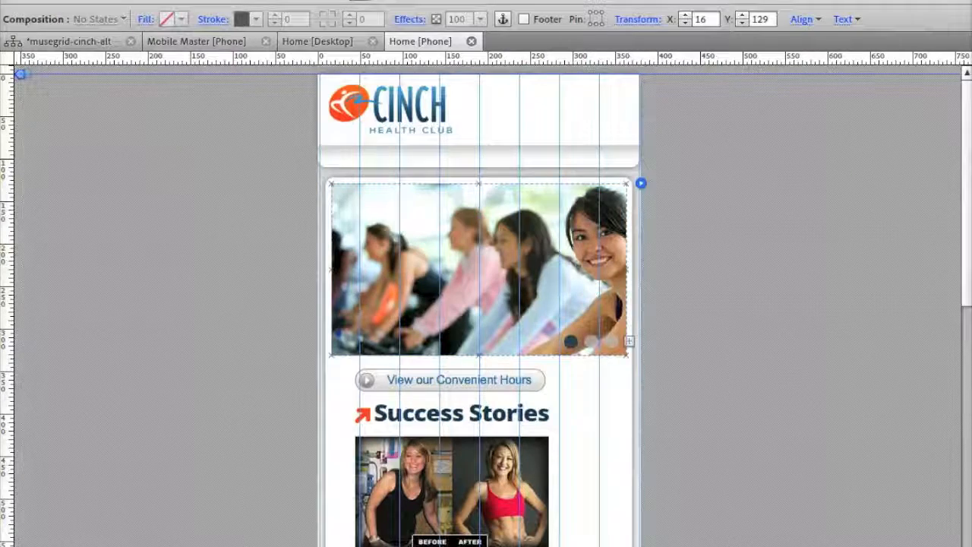
click(126, 1)
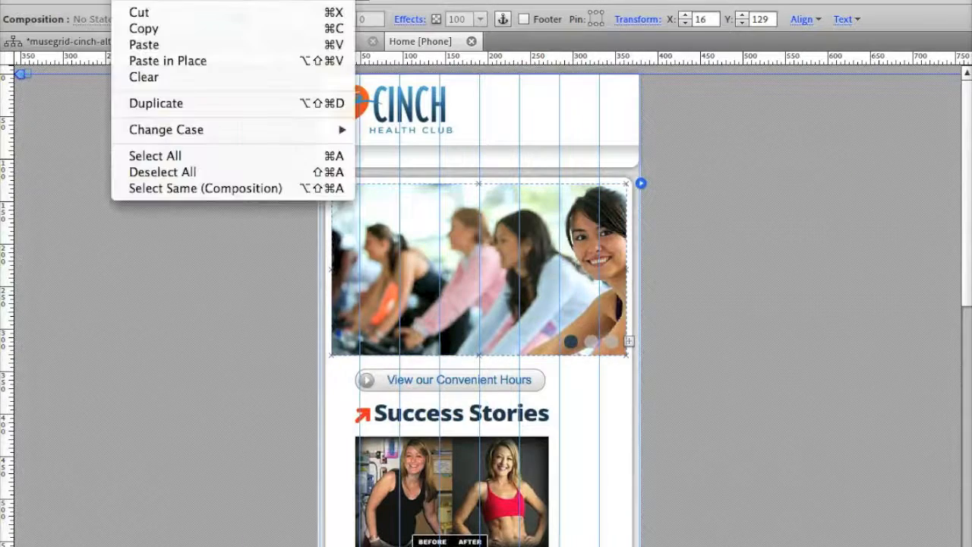
click(136, 61)
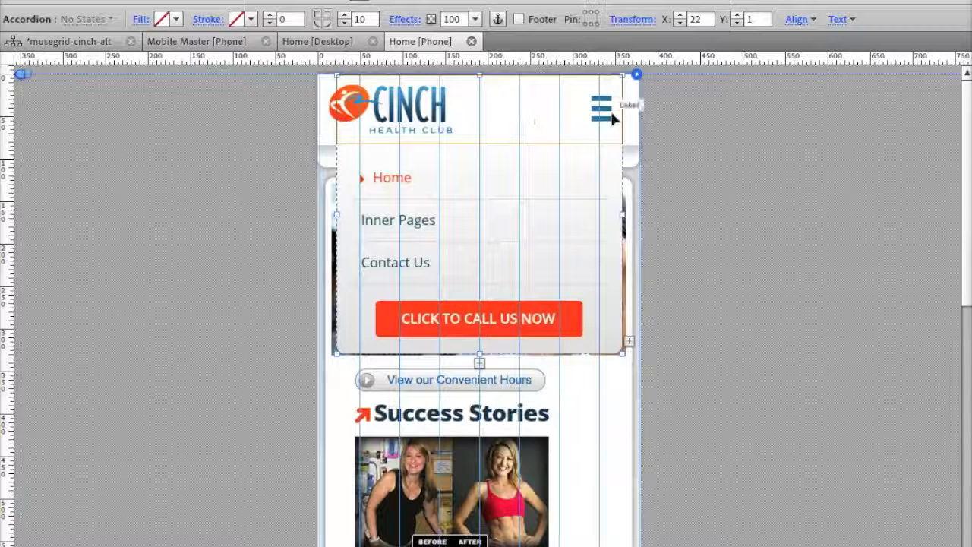
Step: Select the accordion's label holding the three-bar icon and inspect the accordion widget's options
click(575, 111)
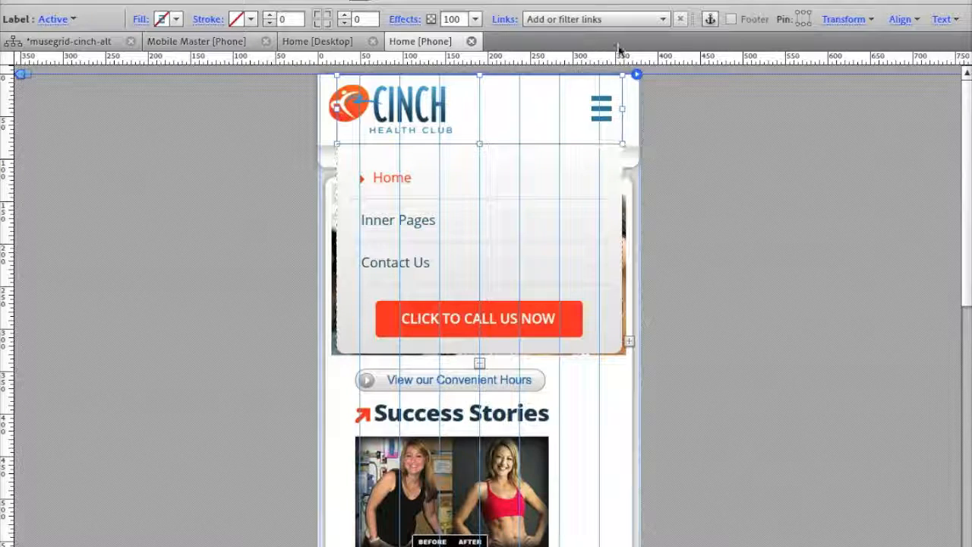
click(637, 74)
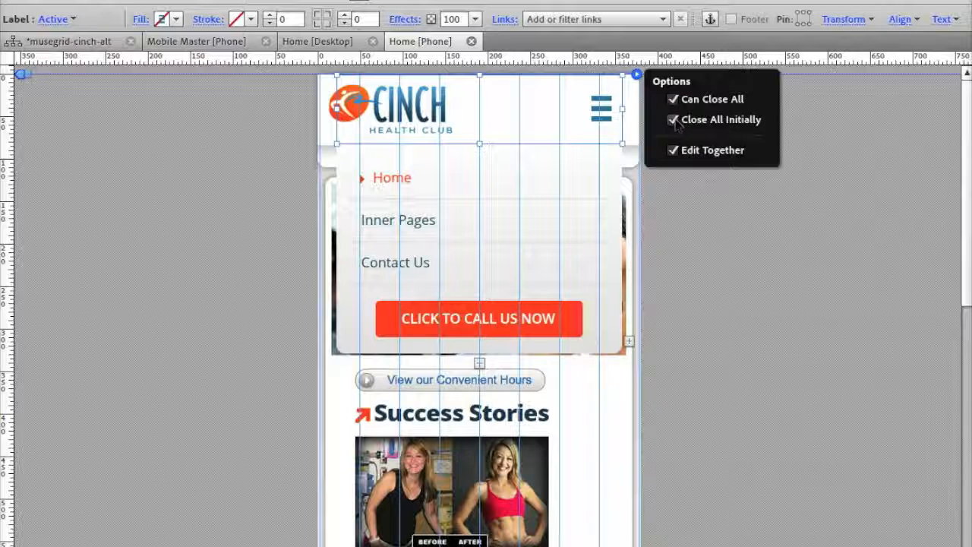
click(681, 213)
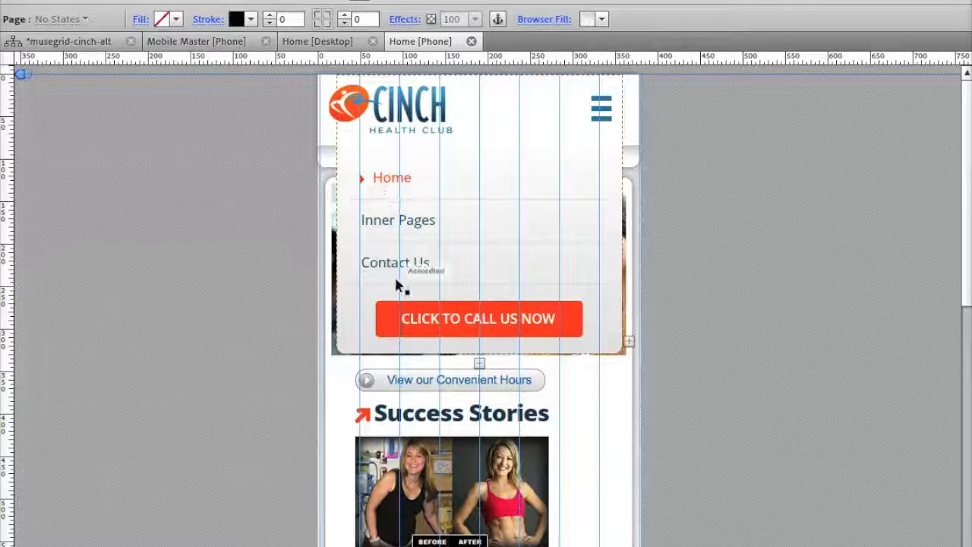
Step: Select the "CLICK TO CALL US NOW" rectangle inside the accordion, check its telephone link, and look over the page around it
click(446, 325)
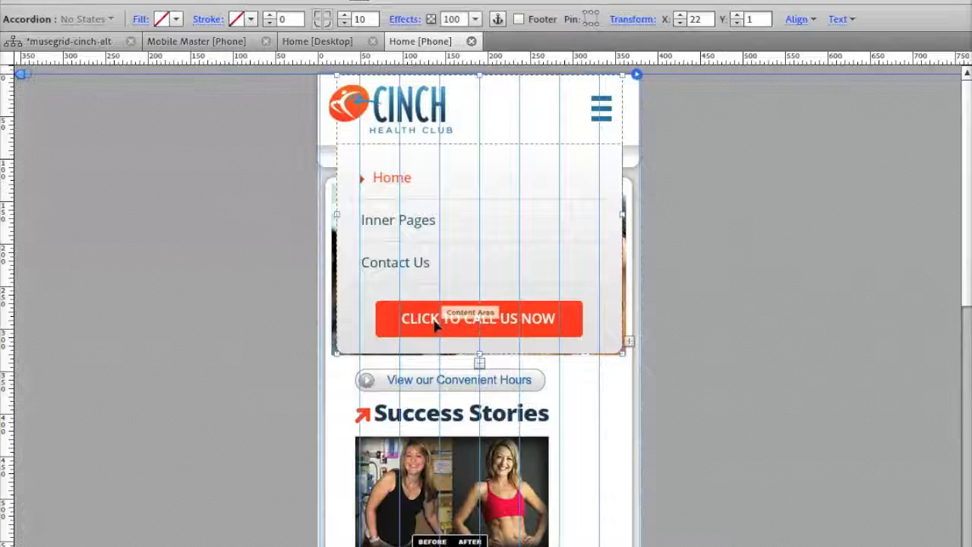
click(447, 325)
click(448, 318)
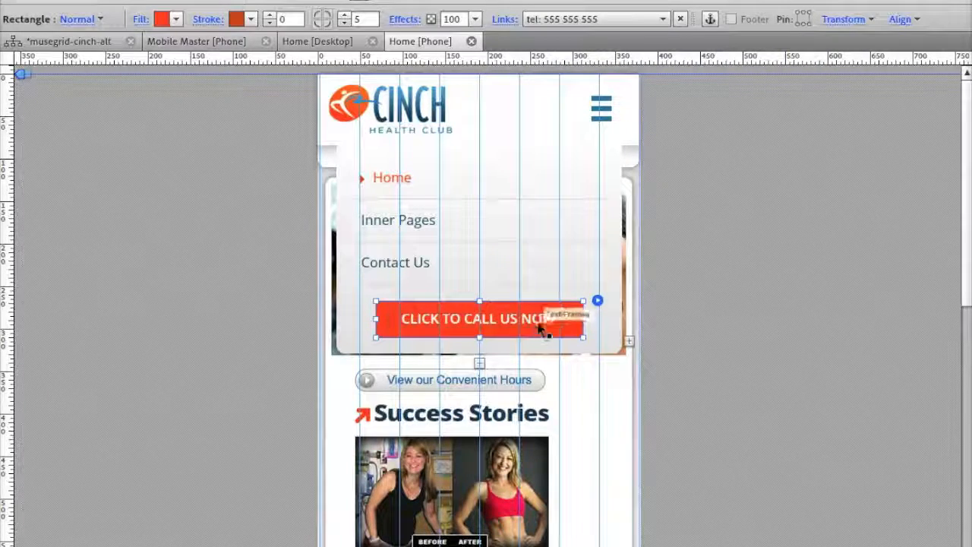
scroll(699, 322, down, 3)
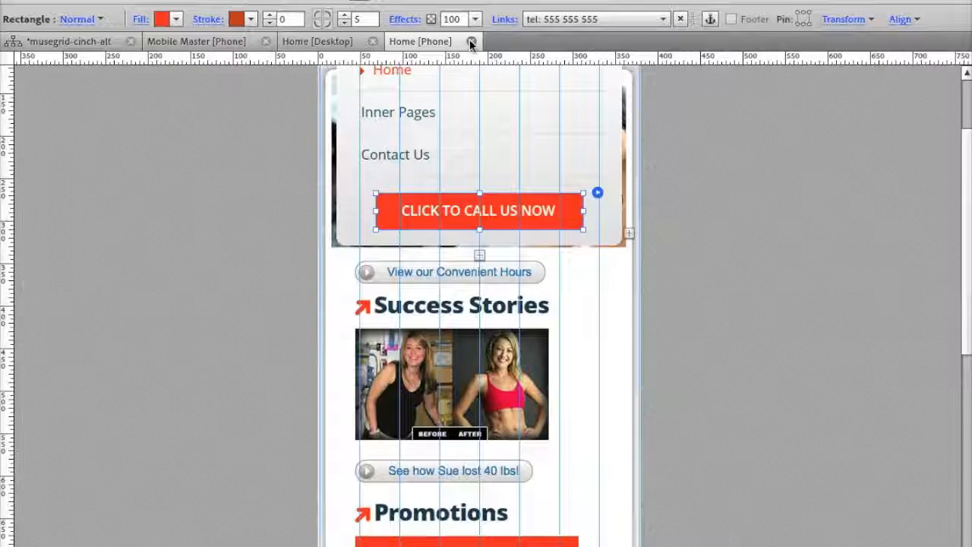
scroll(562, 219, up, 3)
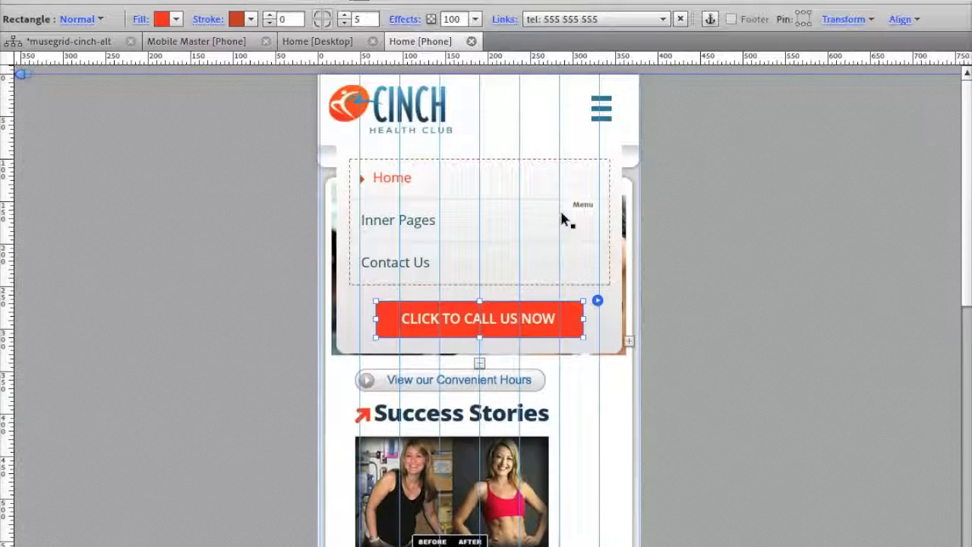